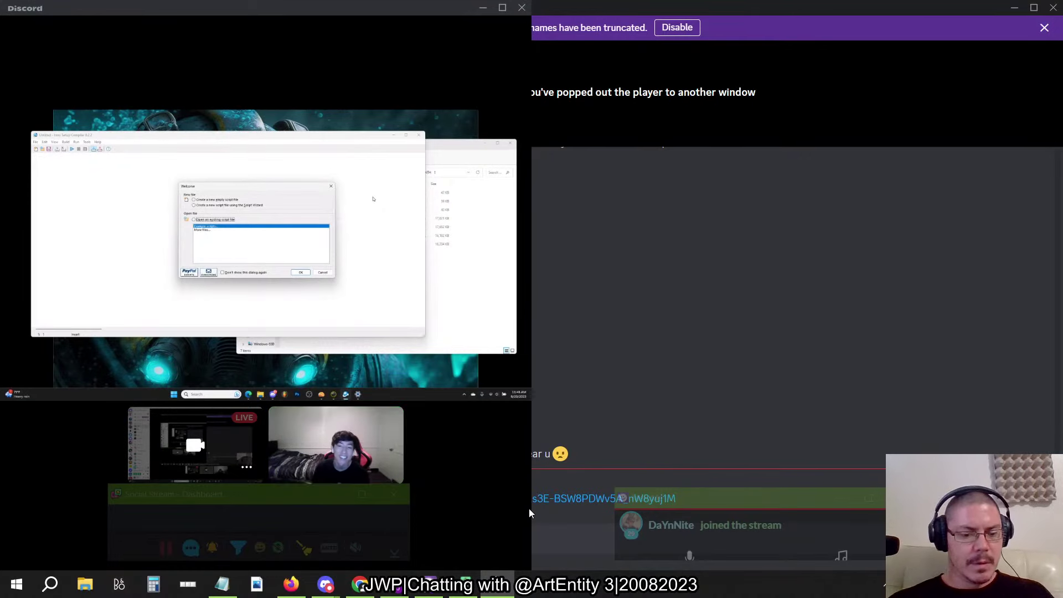
While viewing Inno Setup's Welcome dialog on the stream, bring up the window switcher with Alt+Tab.
{"action": "key", "text": "alt+Tab"}
{"action": "key", "text": "alt+Tab"}
{"action": "key", "text": "alt+Tab"}
{"action": "key", "text": "alt+Tab"}
{"action": "key", "text": "alt+Tab"}
{"action": "key", "text": "alt+Tab"}
{"action": "key", "text": "alt+Tab"}
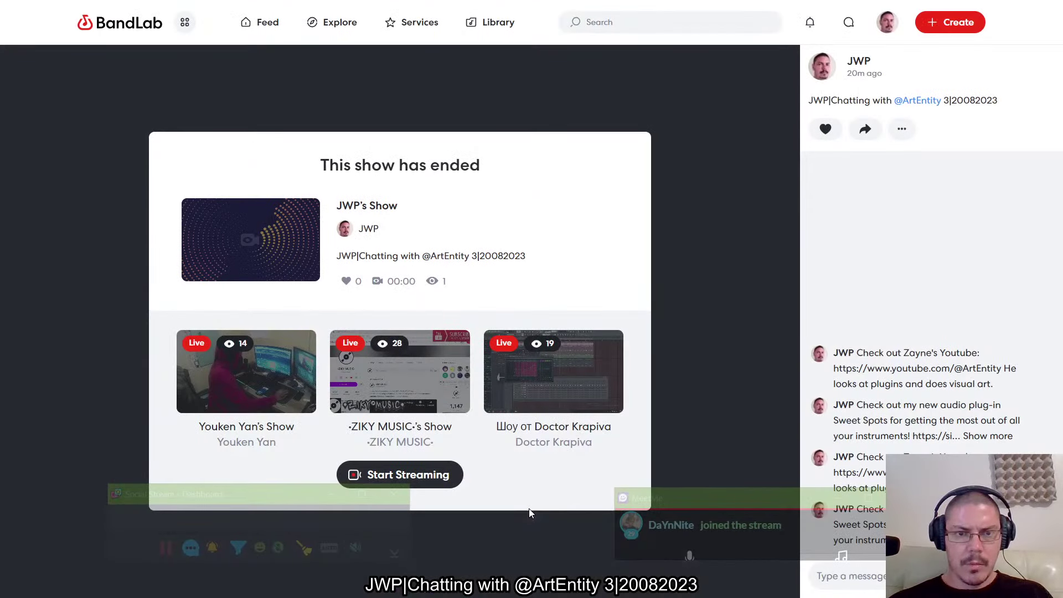
Cycle through Discord, the BandLab show page, the stream chat windows and the DLive page.
{"action": "key", "text": "alt+Tab"}
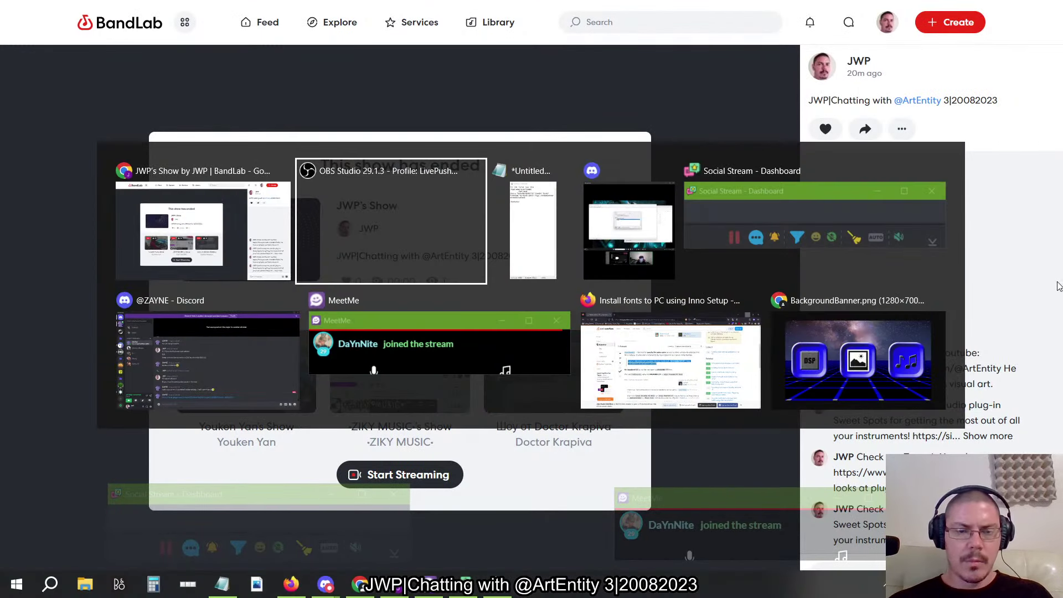
{"action": "key", "text": "alt+Tab"}
{"action": "key", "text": "alt+Tab"}
{"action": "key", "text": "alt+Tab"}
{"action": "key", "text": "alt+Tab"}
{"action": "key", "text": "alt+Tab"}
{"action": "key", "text": "alt+Tab"}
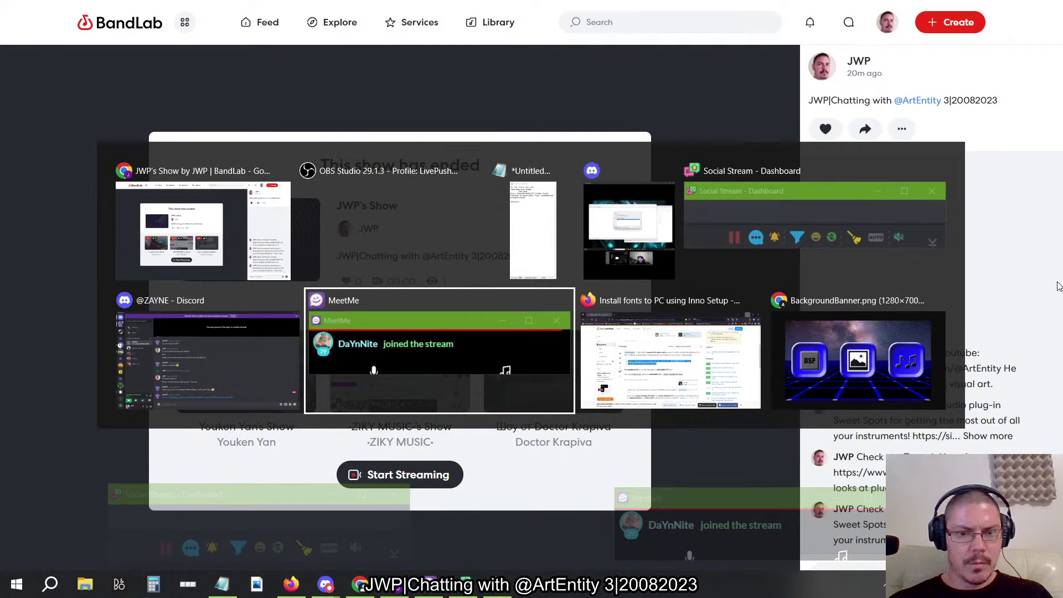
{"action": "key", "text": "alt+Tab"}
{"action": "key", "text": "alt+Tab"}
{"action": "key", "text": "alt+Tab"}
{"action": "key", "text": "alt+Tab"}
{"action": "key", "text": "alt+Tab"}
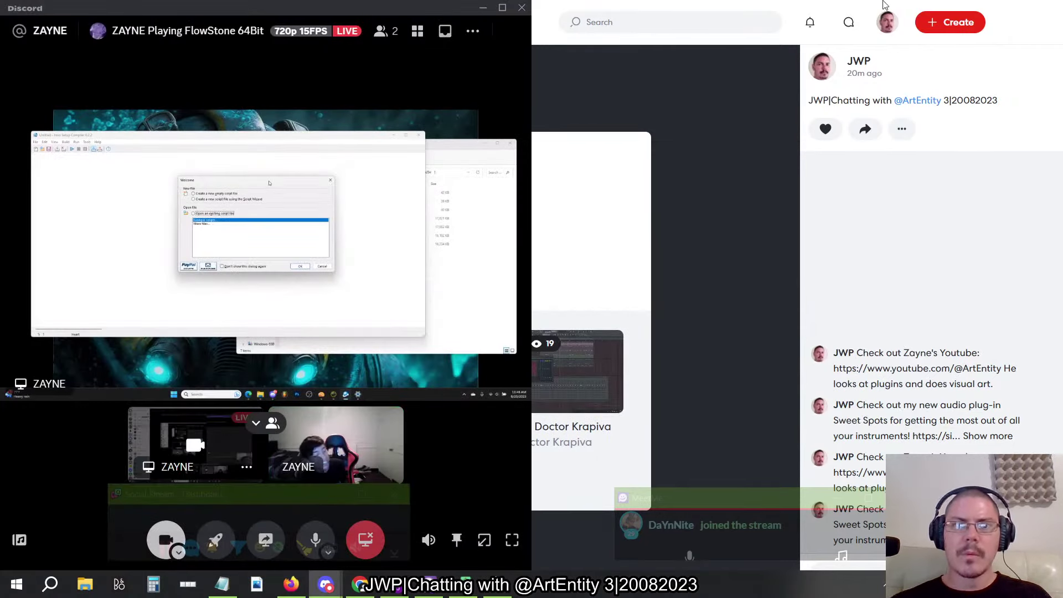
{"action": "left_click", "coordinate": [928, 232]}
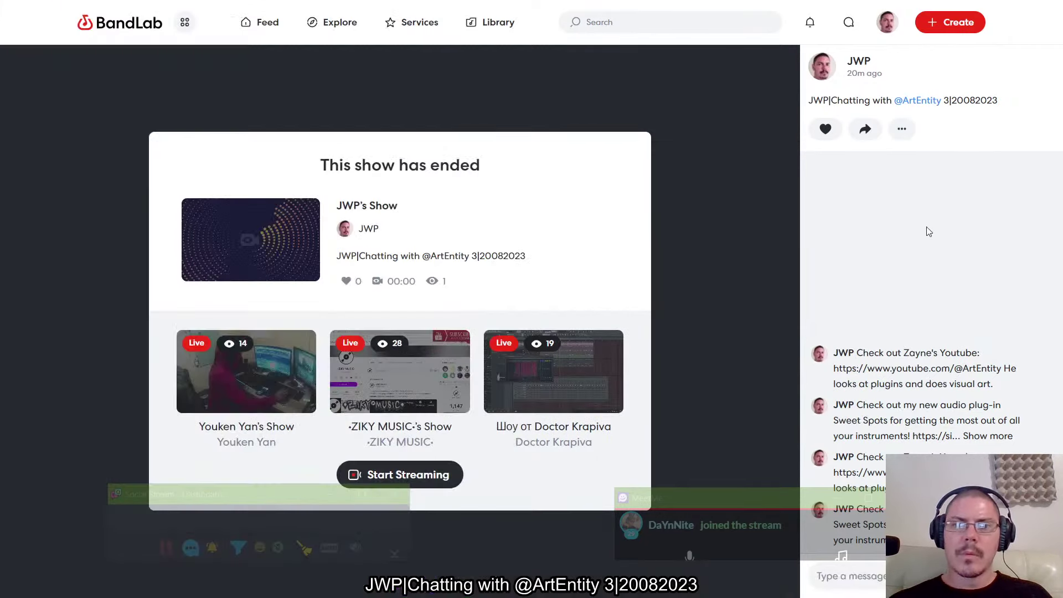
{"action": "key", "text": "alt+Tab"}
{"action": "key", "text": "alt+Tab"}
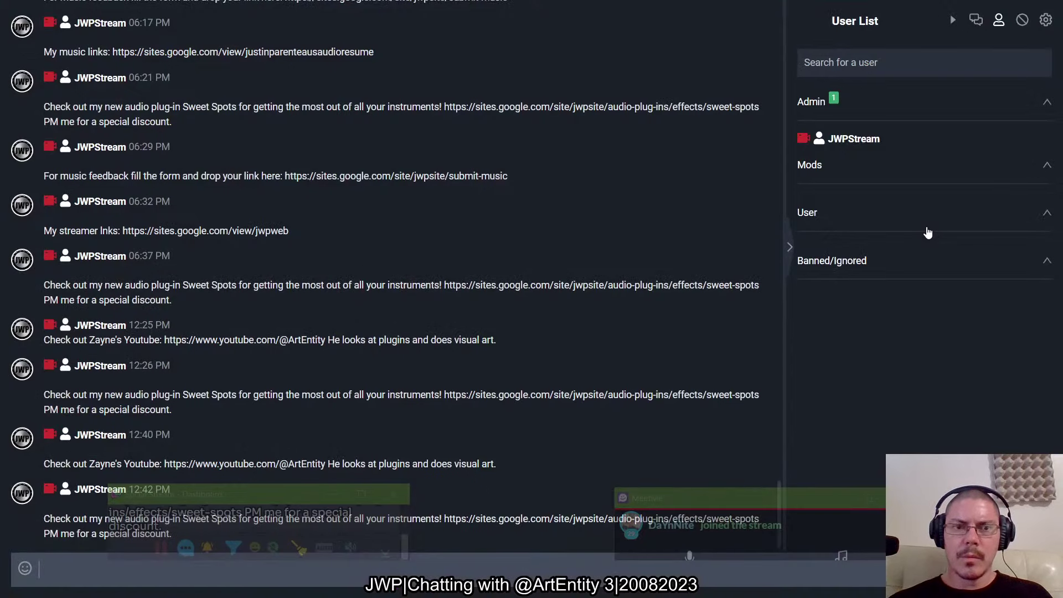
{"action": "key", "text": "alt+Tab"}
{"action": "key", "text": "alt+Tab"}
{"action": "key", "text": "alt+Tab"}
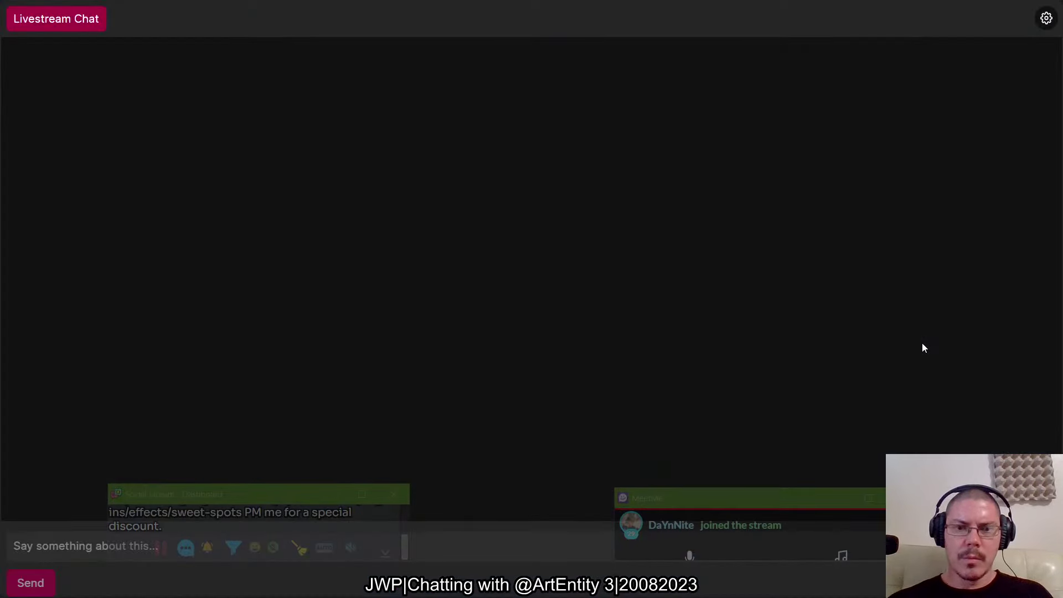
Bring BackgroundBanner.png forward in Chrome, then reopen the window switcher.
{"action": "key", "text": "alt+Tab"}
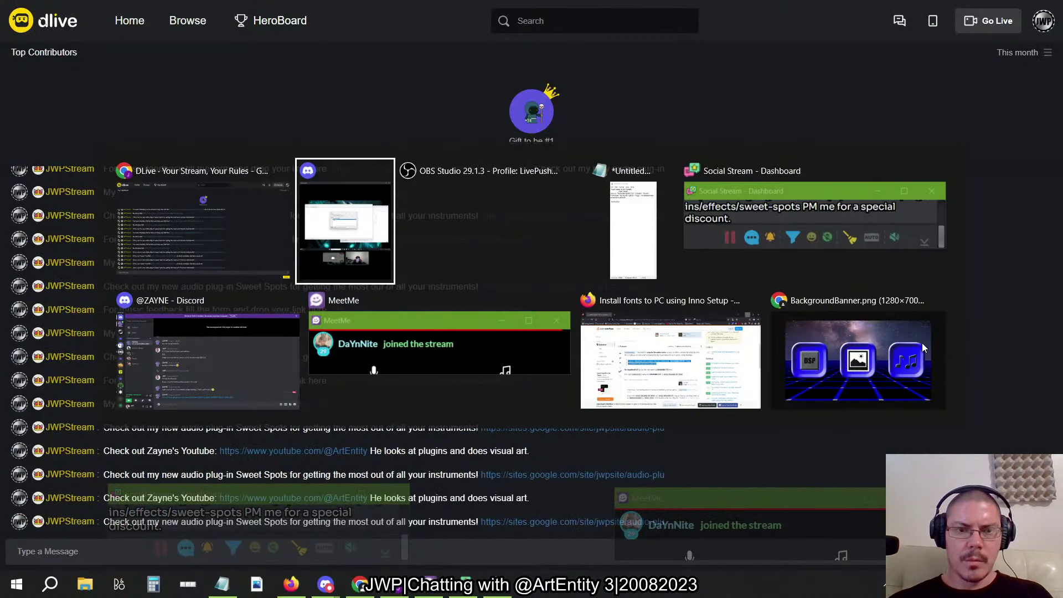
{"action": "key", "text": "alt+Tab"}
{"action": "key", "text": "alt+Tab"}
{"action": "key", "text": "alt+Tab"}
{"action": "key", "text": "alt+Tab"}
{"action": "key", "text": "alt+Tab"}
{"action": "key", "text": "alt+Tab"}
{"action": "key", "text": "alt+Tab"}
{"action": "key", "text": "alt+Tab"}
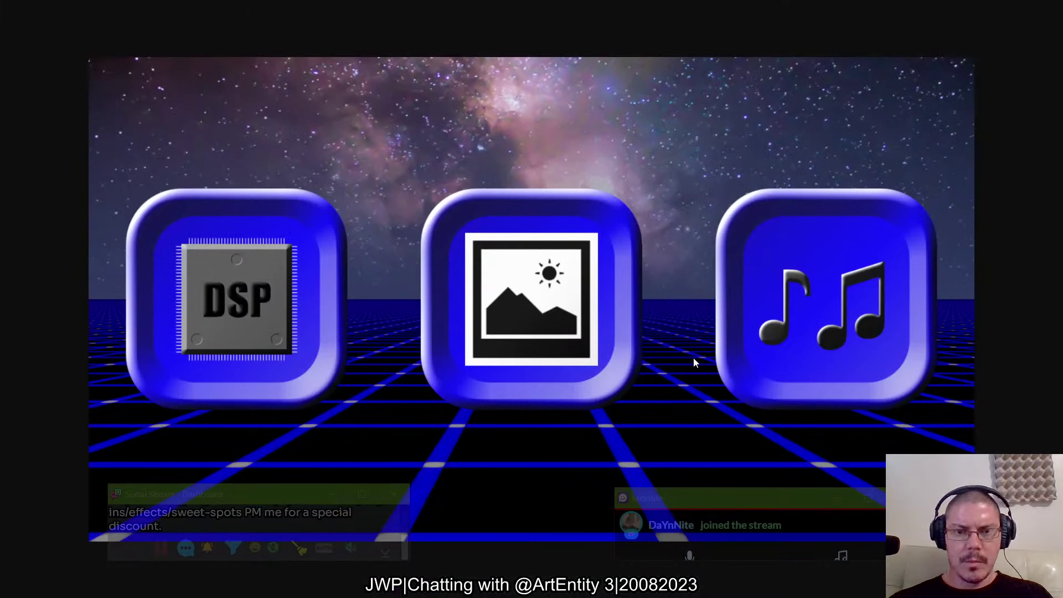
{"action": "key", "text": "alt+Tab"}
{"action": "key", "text": "alt+Tab"}
{"action": "key", "text": "alt+Tab"}
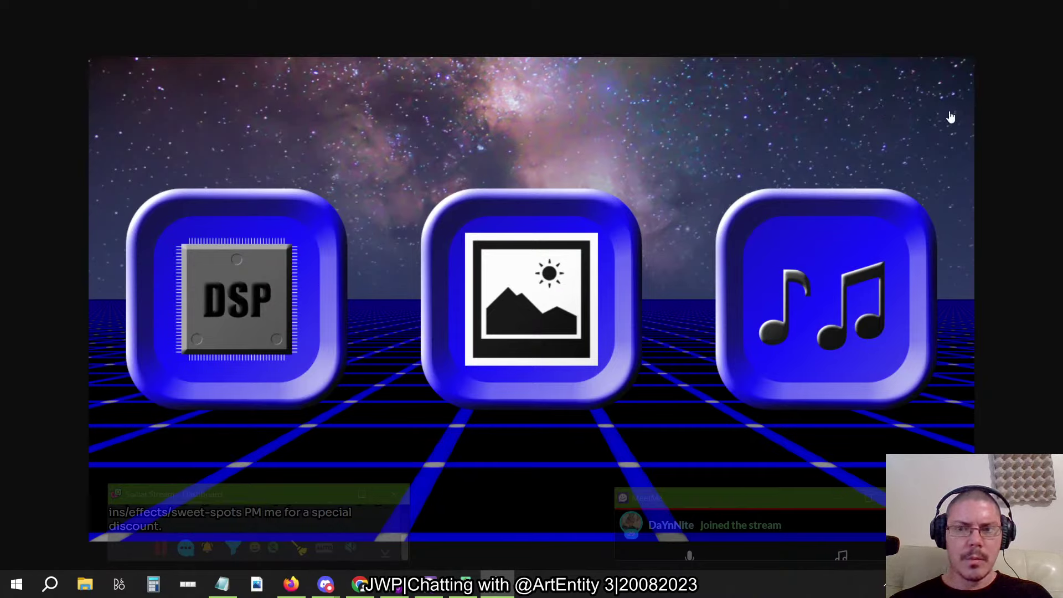
{"action": "key", "text": "alt+Tab"}
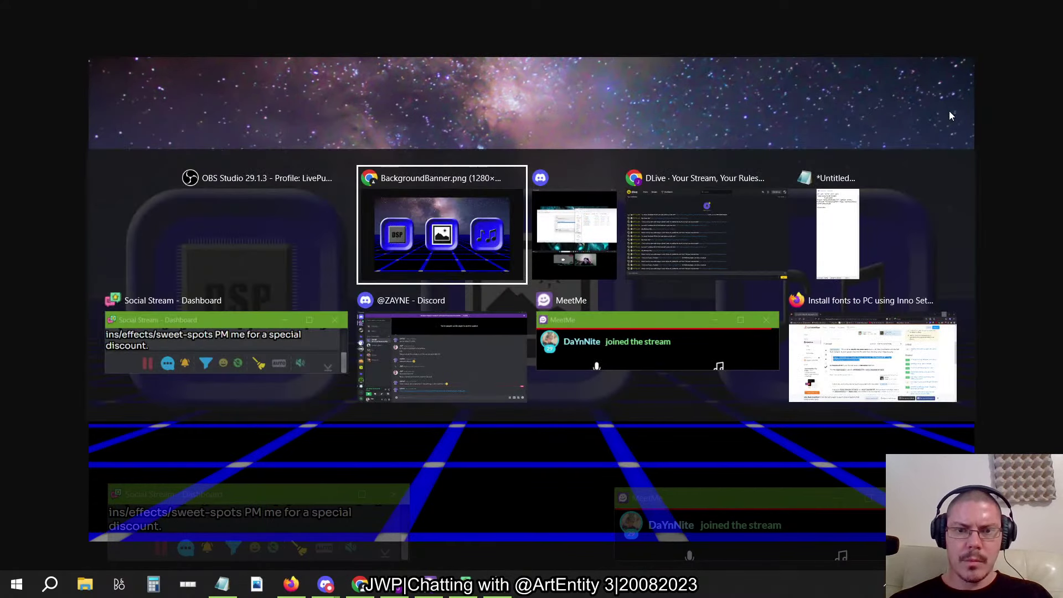
Return to Discord, maximize it, and put the screen share into focus view.
{"action": "key", "text": "alt+Tab"}
{"action": "key", "text": "alt+Tab"}
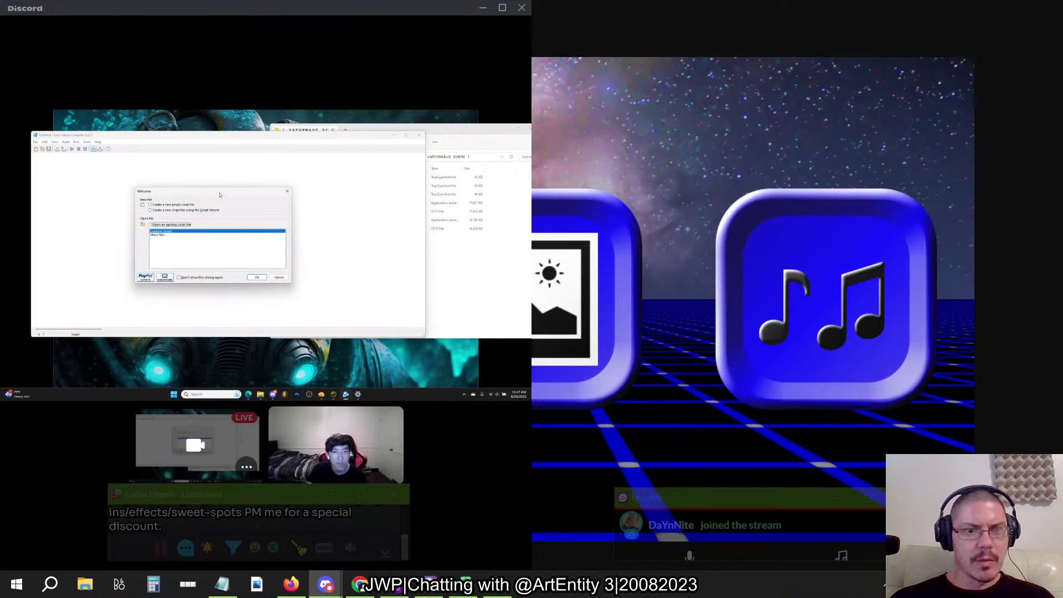
{"action": "mouse_move", "coordinate": [353, 282]}
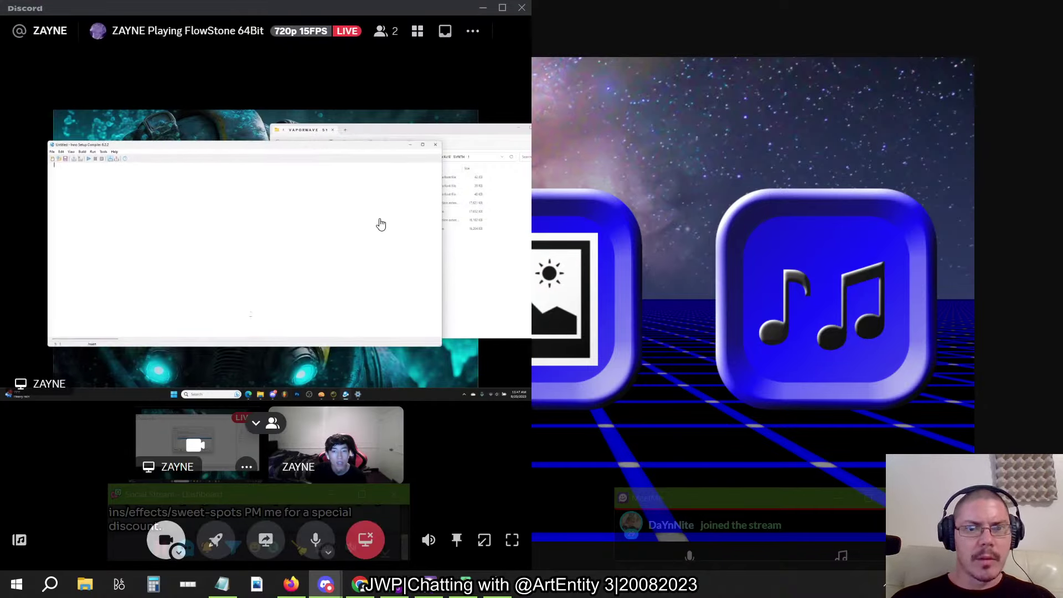
{"action": "left_click", "coordinate": [418, 31]}
{"action": "left_click", "coordinate": [501, 7]}
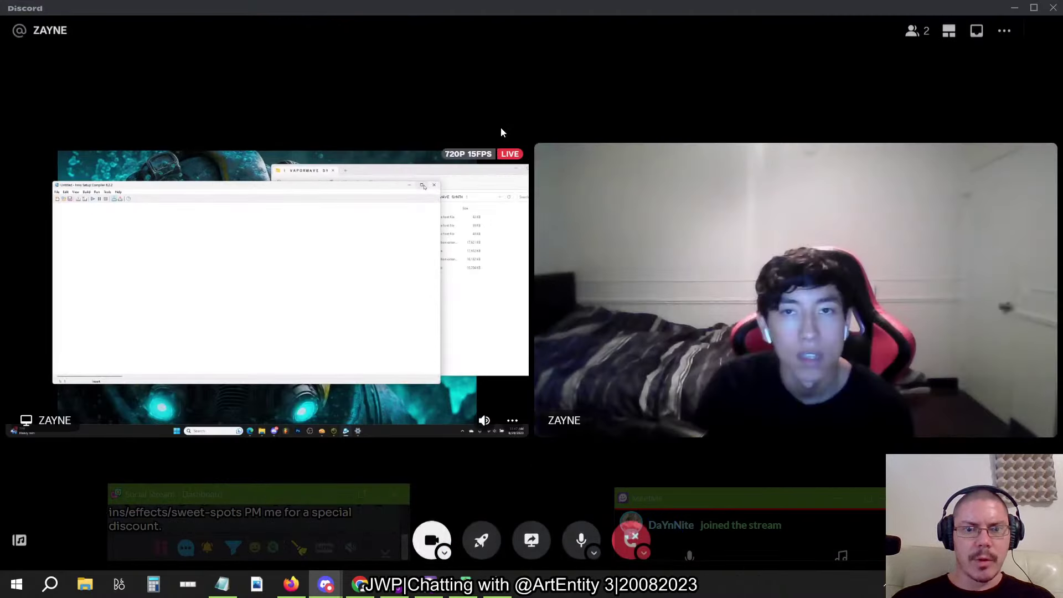
{"action": "left_click", "coordinate": [514, 422]}
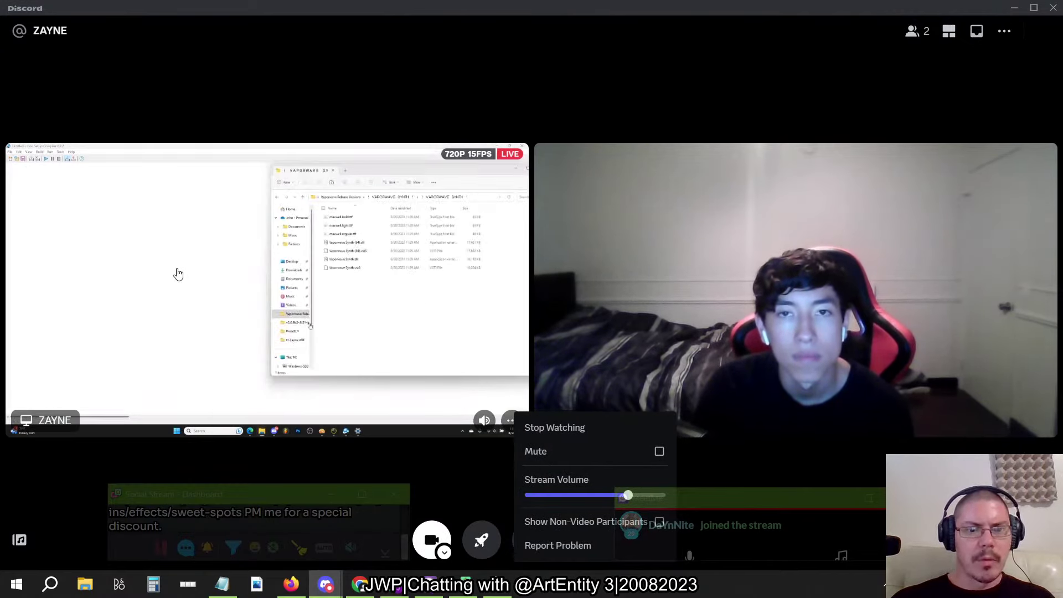
{"action": "left_click", "coordinate": [148, 270]}
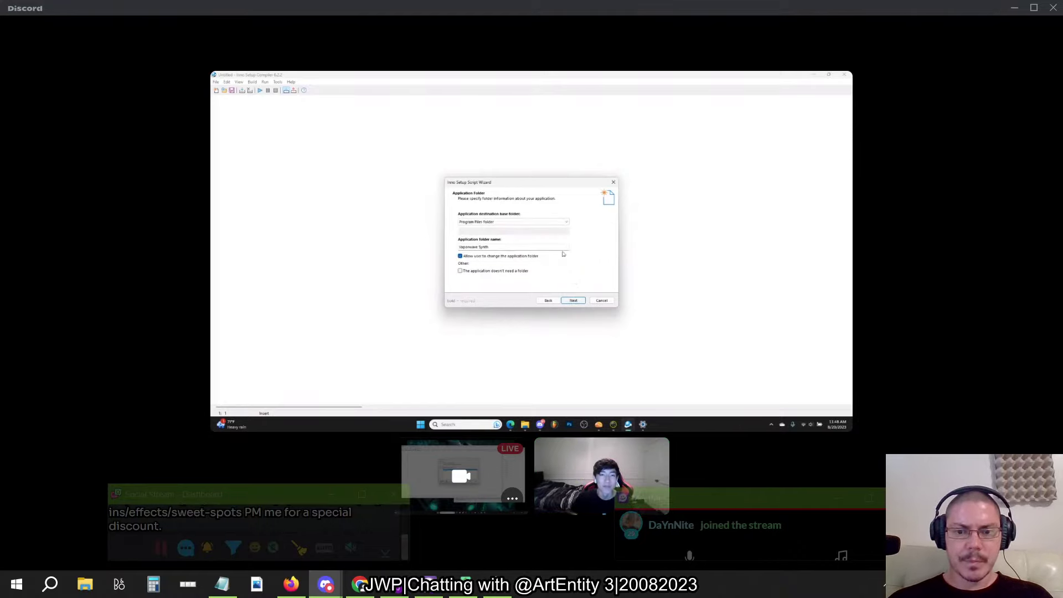
{"action": "key", "text": "alt+Tab"}
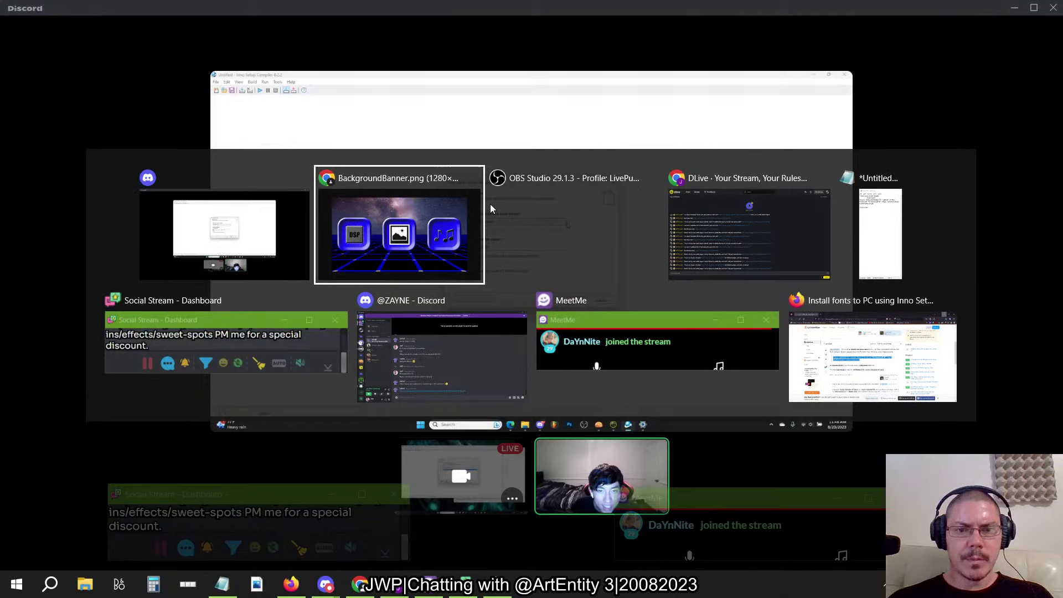
{"action": "key", "text": "Escape"}
{"action": "left_click", "coordinate": [88, 22]}
{"action": "mouse_move", "coordinate": [65, 21]}
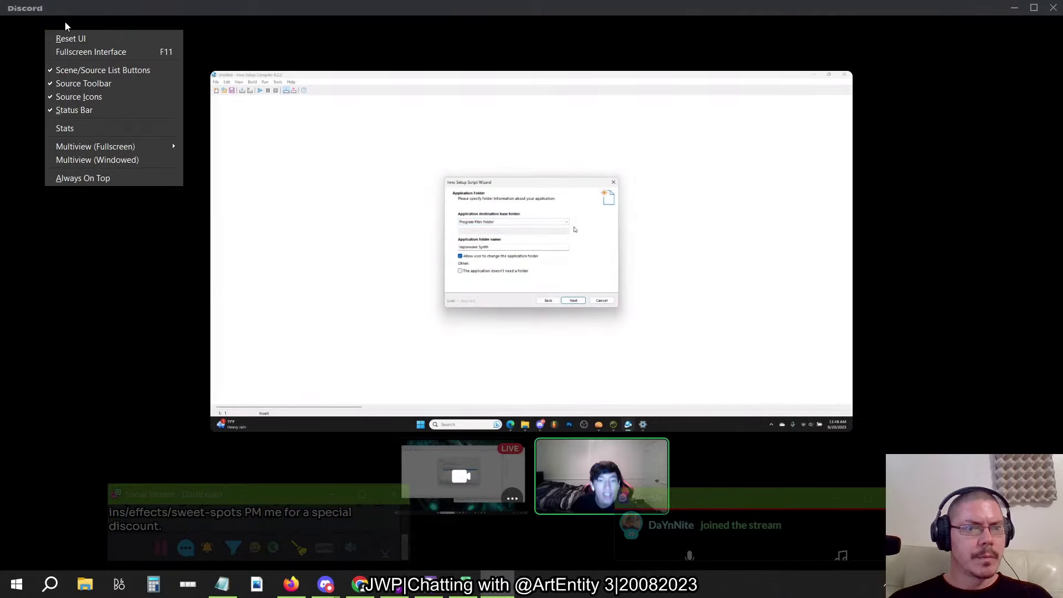
{"action": "left_click", "coordinate": [92, 166]}
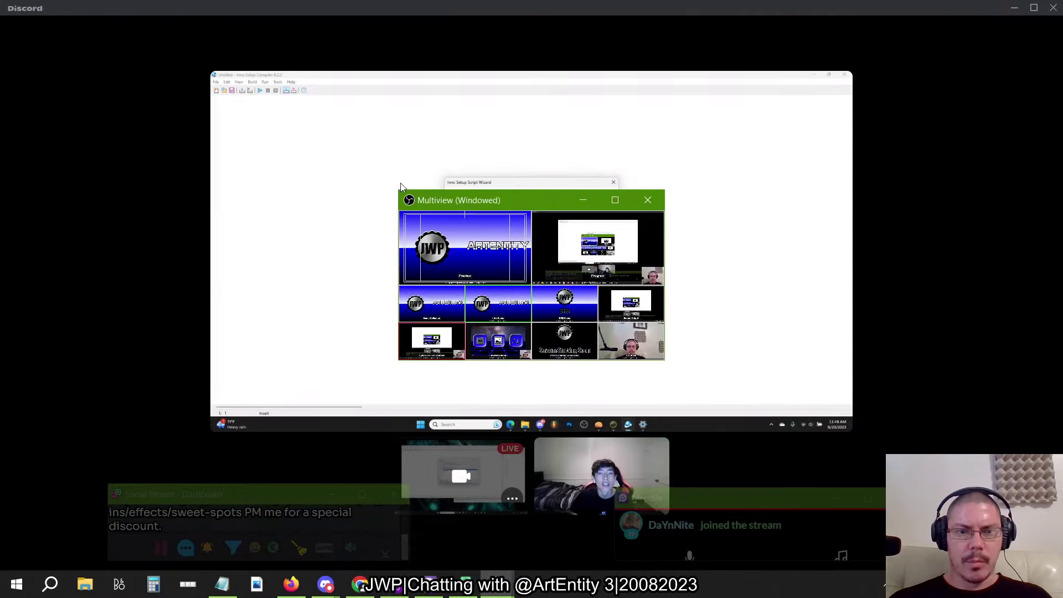
{"action": "left_click_drag", "start_coordinate": [396, 189], "coordinate": [519, 255]}
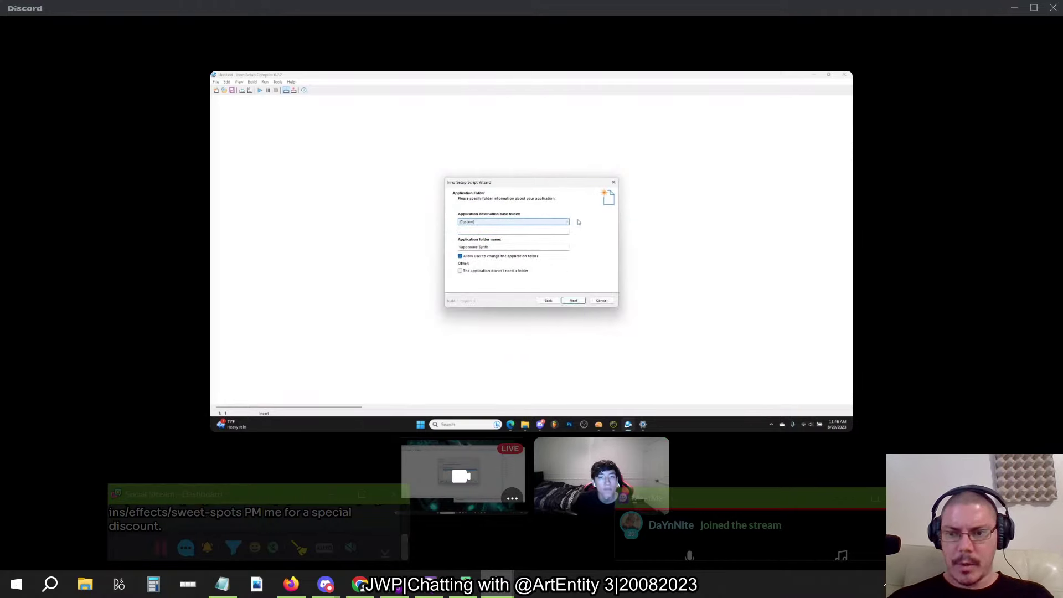
Switch away from OBS to follow the stream, then open the Start menu.
{"action": "key", "text": "alt+Tab"}
{"action": "key", "text": "alt+Tab"}
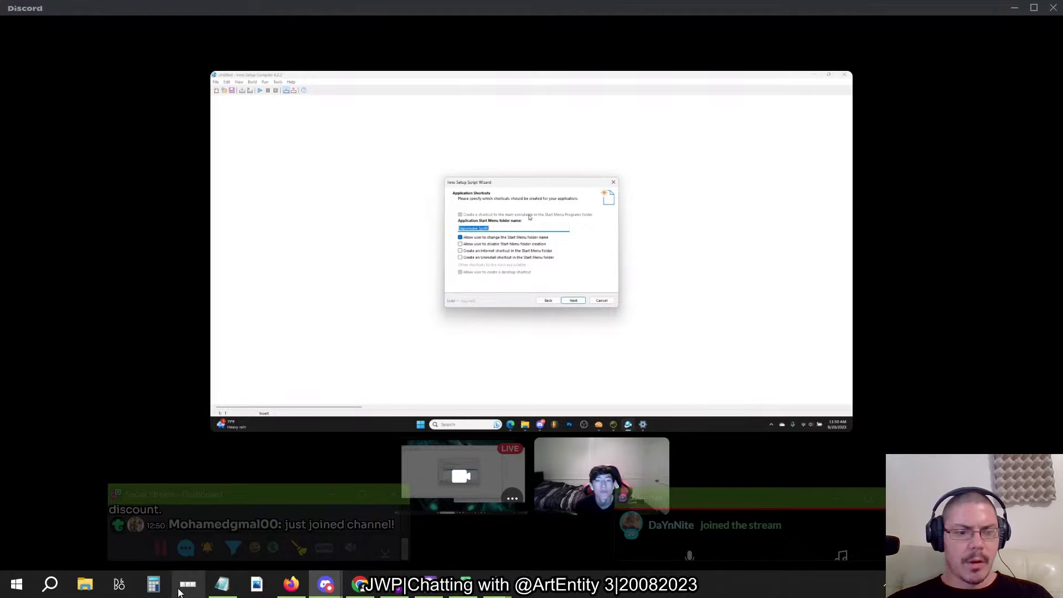
{"action": "left_click", "coordinate": [5, 584]}
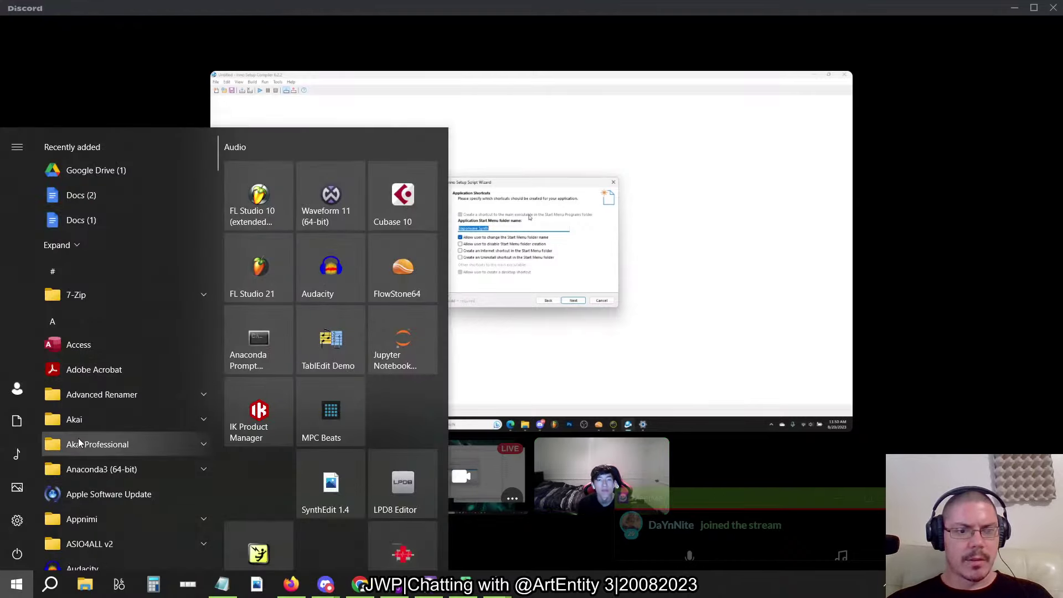
Scroll All apps down to S, expand the Sweet Spots folder, then return to the stream.
{"action": "scroll", "coordinate": [139, 360], "scroll_direction": "down", "scroll_amount": 15}
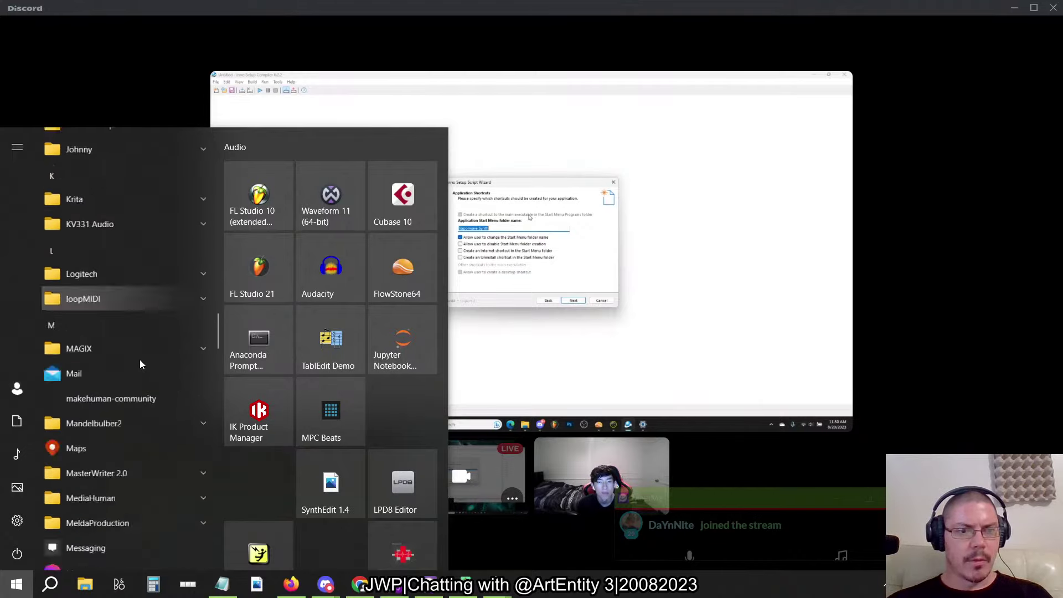
{"action": "scroll", "coordinate": [140, 360], "scroll_direction": "down", "scroll_amount": 12}
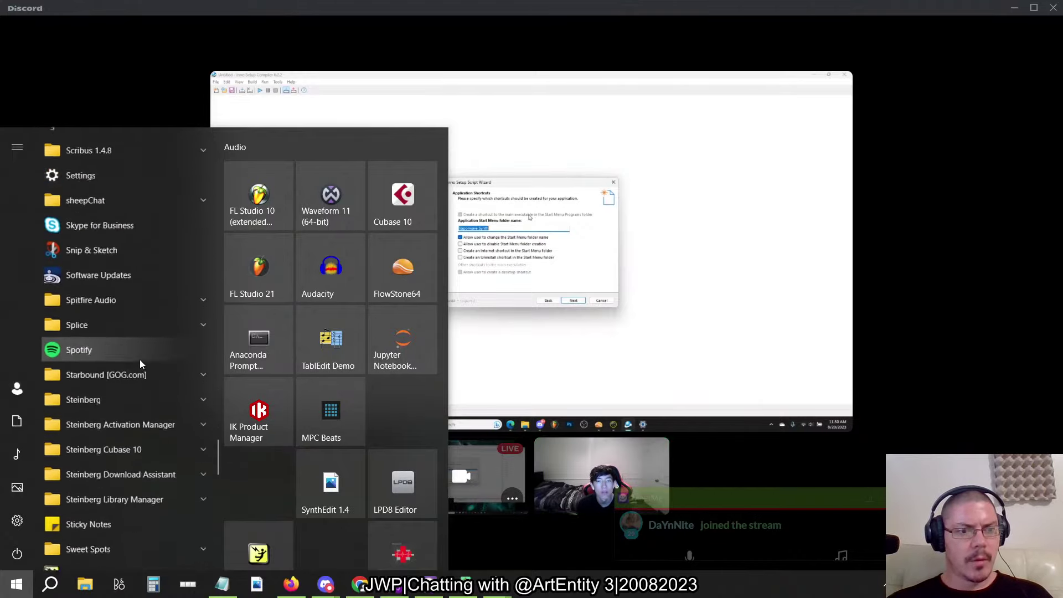
{"action": "scroll", "coordinate": [139, 360], "scroll_direction": "down", "scroll_amount": 1}
{"action": "left_click", "coordinate": [139, 363]}
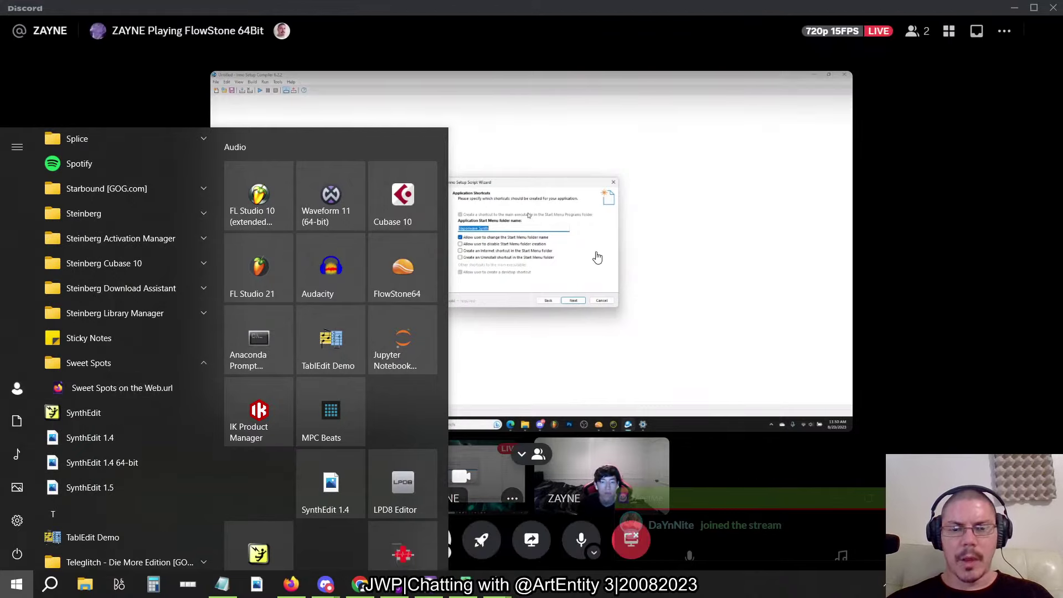
{"action": "left_click", "coordinate": [480, 2]}
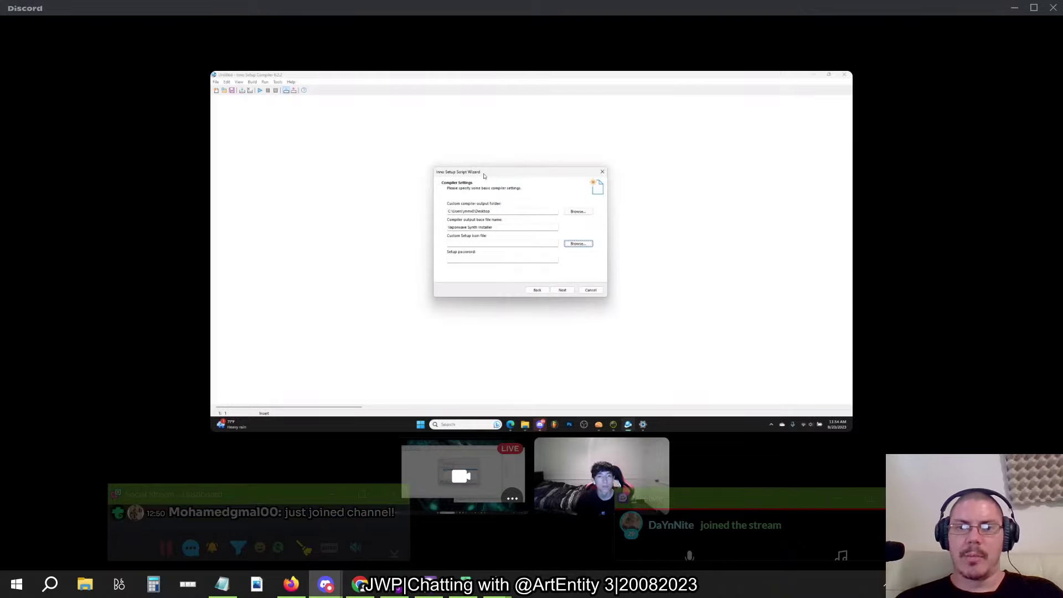
Select the Compiler output base file name box containing 'Vaporwave Synth Installer'.
{"action": "left_click", "coordinate": [509, 217]}
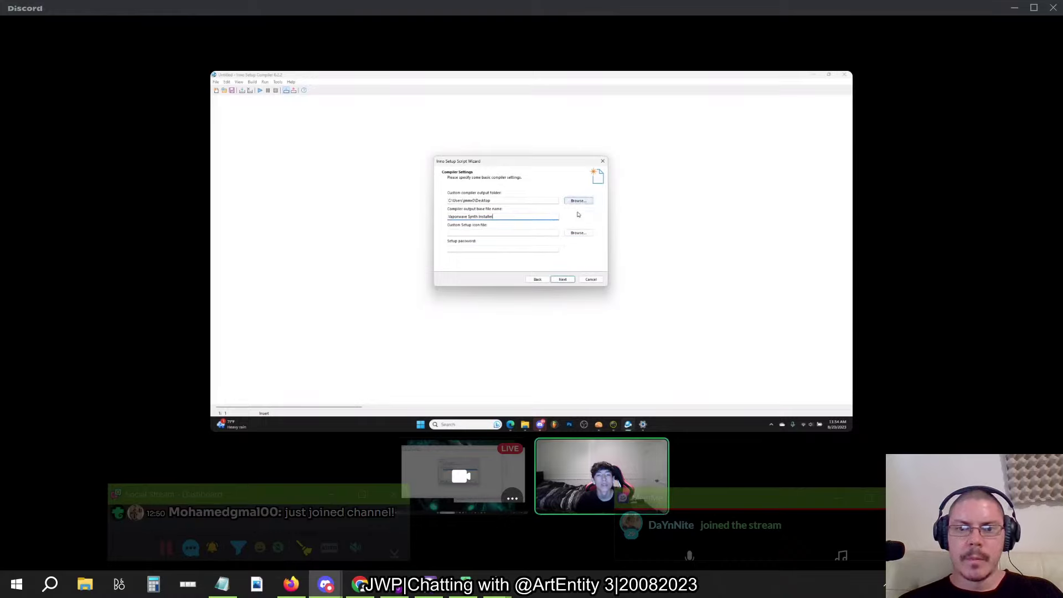